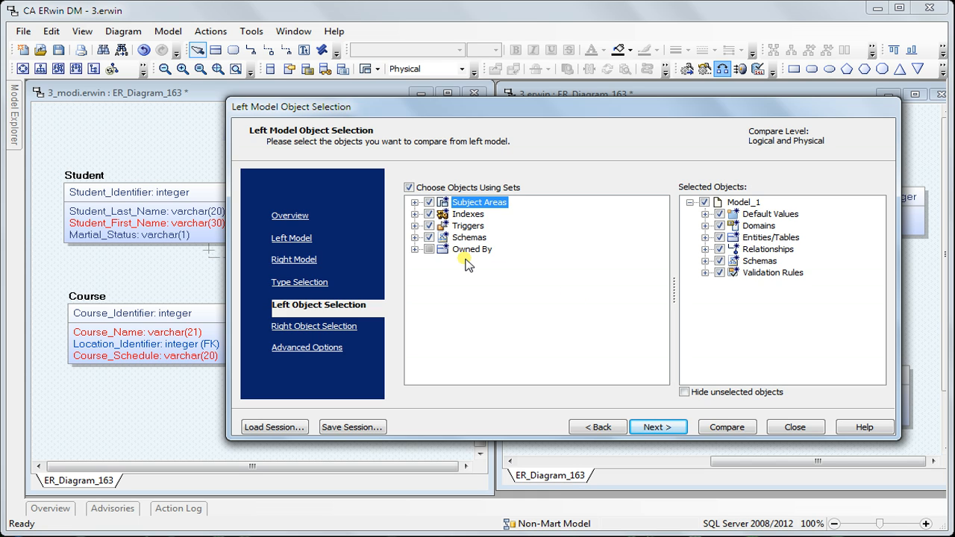
Look at the owner list entry for the case-sensitive option of the Owned By set, leaving it without entering any owners.
{"action": "left_click", "coordinate": [415, 249]}
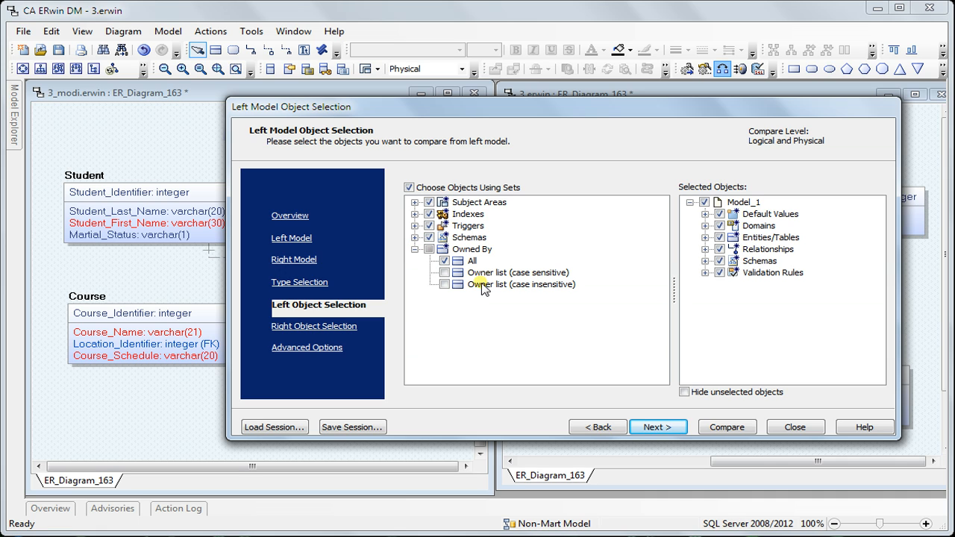
{"action": "left_click", "coordinate": [495, 273]}
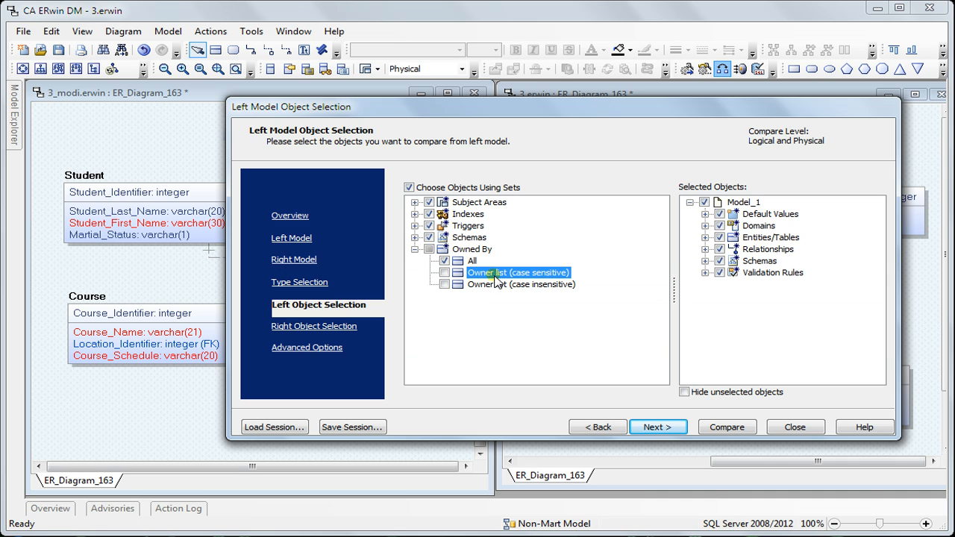
{"action": "right_click", "coordinate": [494, 274]}
{"action": "left_click", "coordinate": [525, 291]}
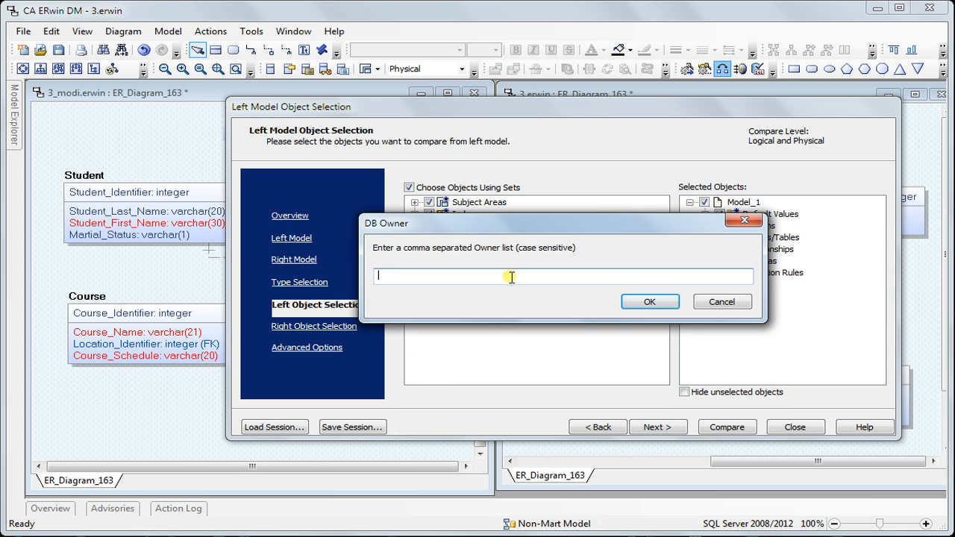
{"action": "left_click", "coordinate": [717, 301]}
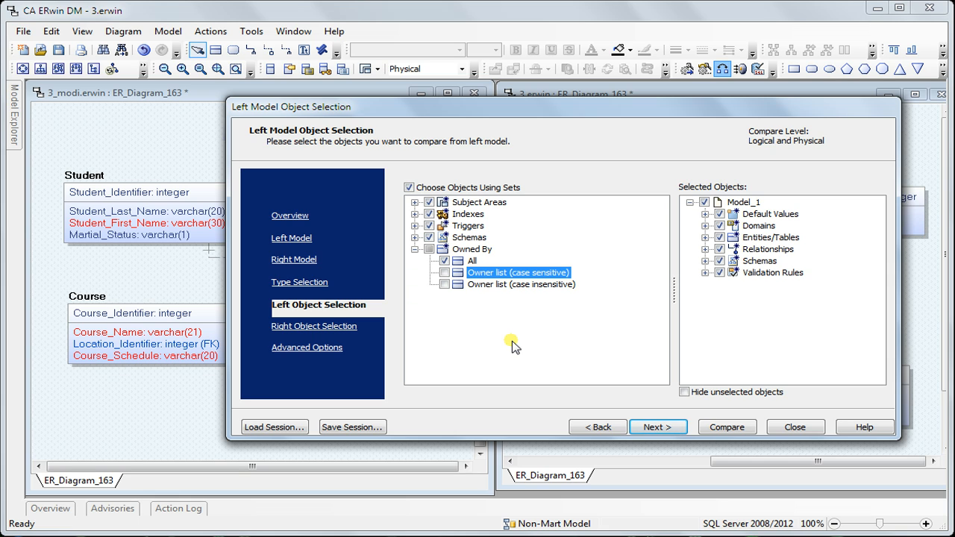
Keep the current left and right object selections and advanced options, and run the model comparison.
{"action": "left_click", "coordinate": [664, 427]}
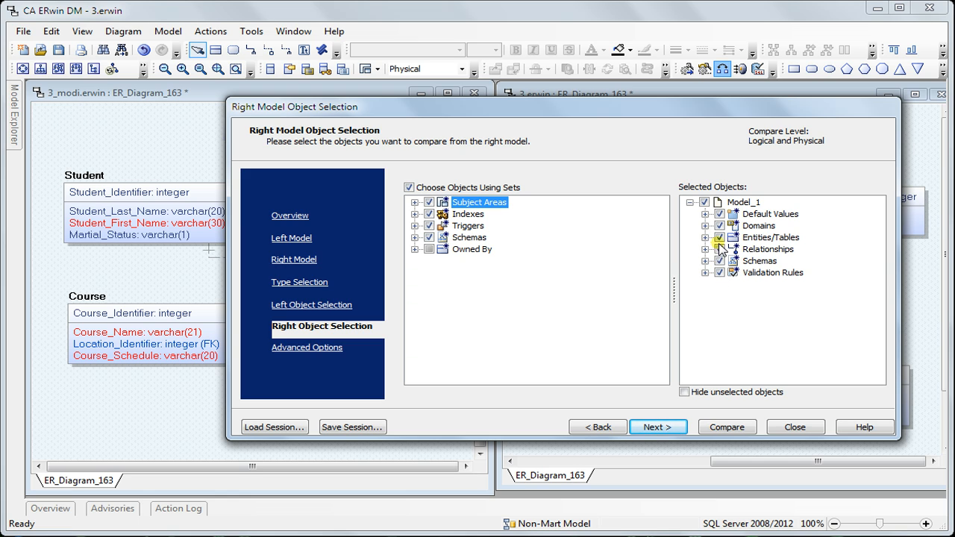
{"action": "left_click", "coordinate": [656, 426]}
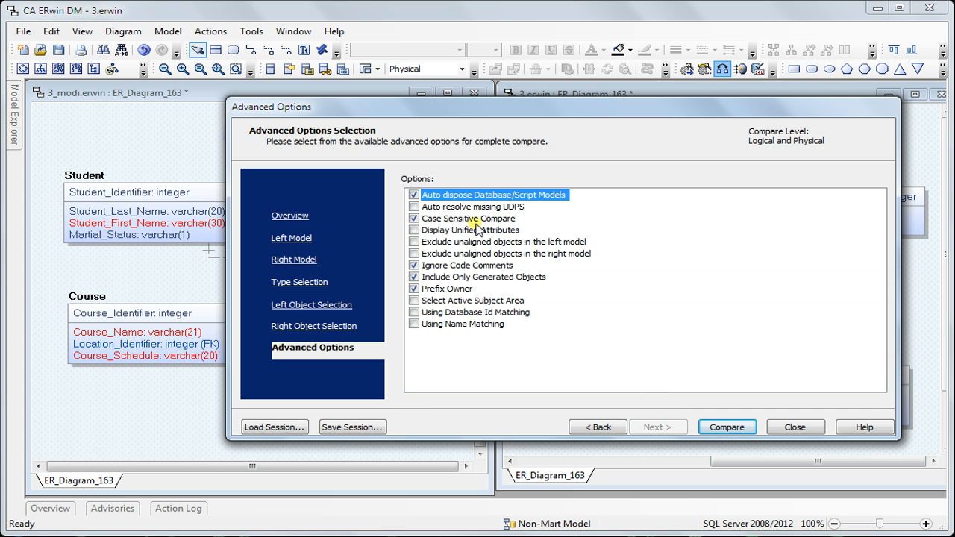
{"action": "left_click", "coordinate": [713, 430]}
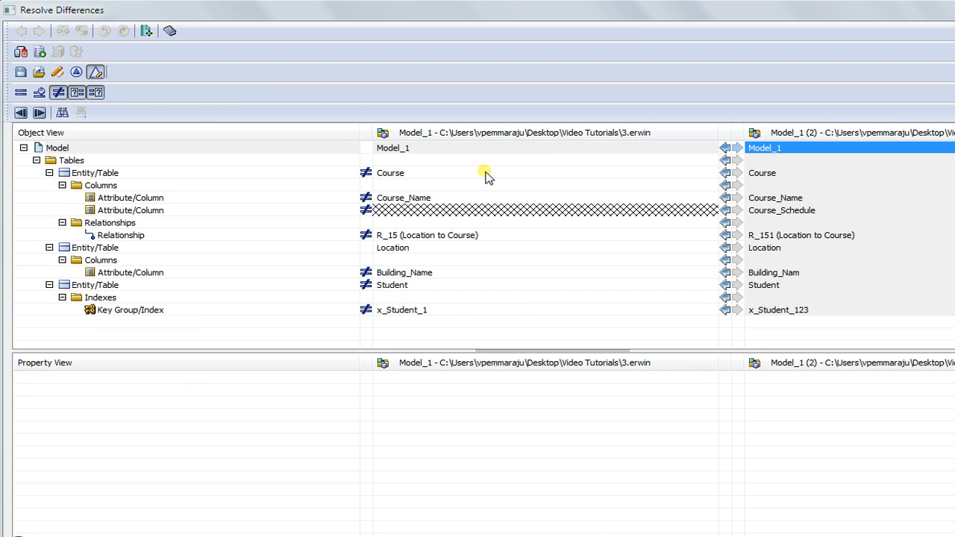
Show only not-equal items and examine the differences for Course_Name, the Location to Course relationship, Location, Building_Name, Student and its index.
{"action": "left_click", "coordinate": [77, 92]}
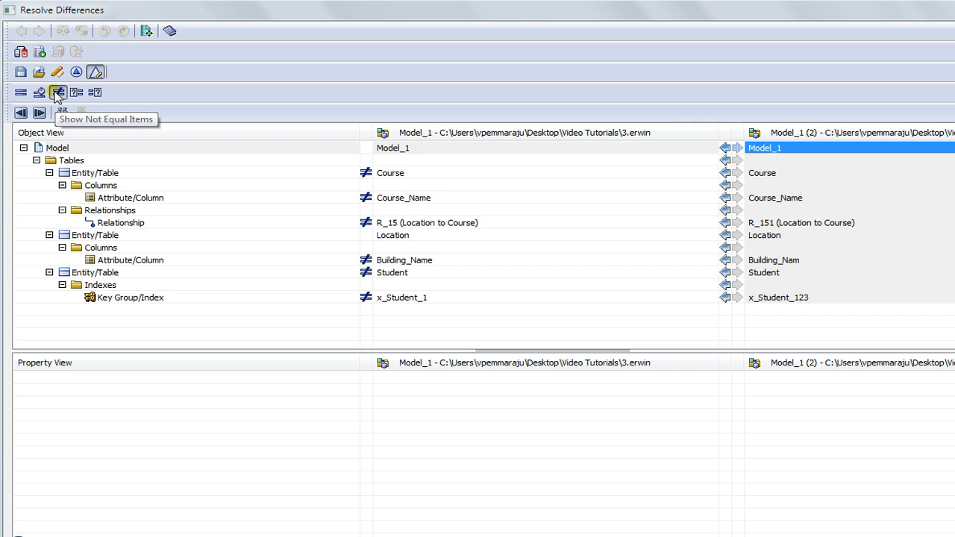
{"action": "left_click", "coordinate": [58, 93]}
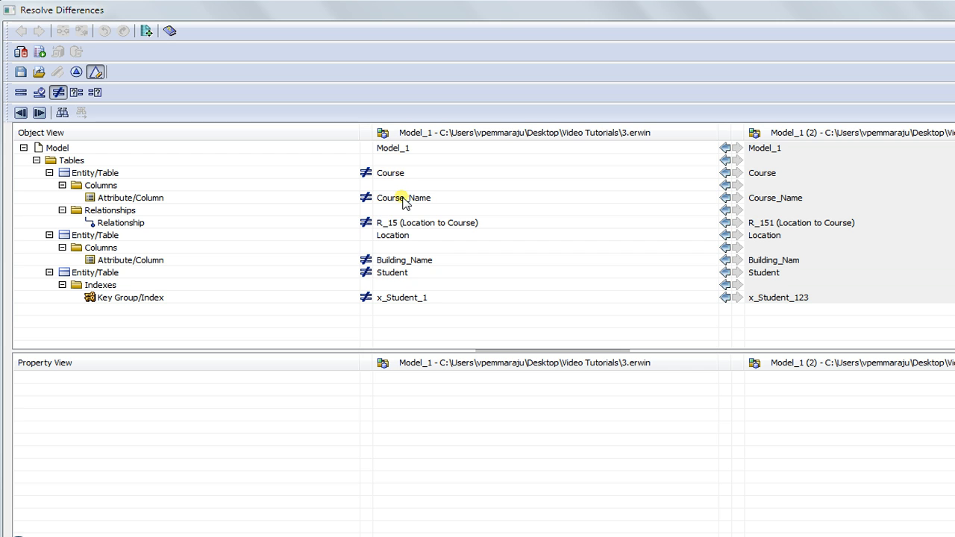
{"action": "left_click", "coordinate": [403, 200]}
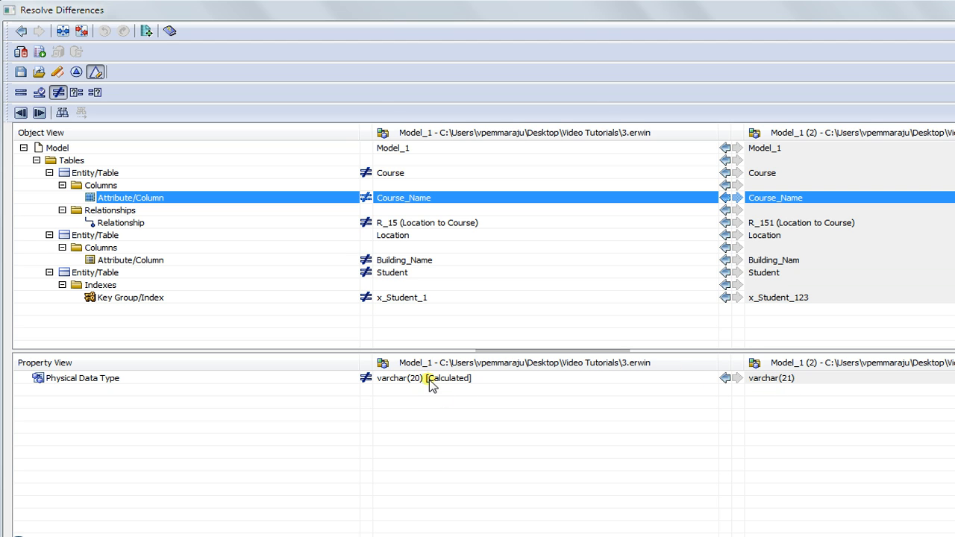
{"action": "left_click", "coordinate": [442, 225]}
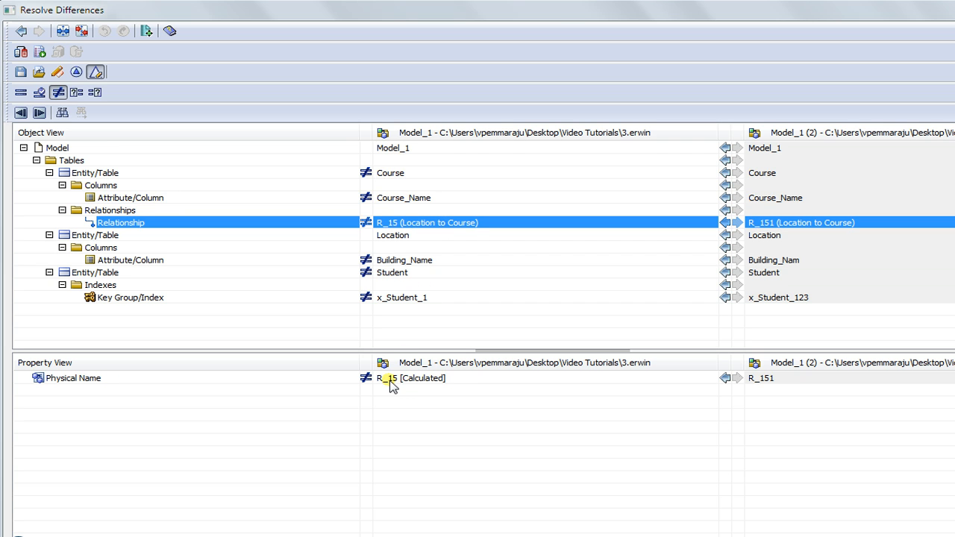
{"action": "left_click", "coordinate": [479, 236]}
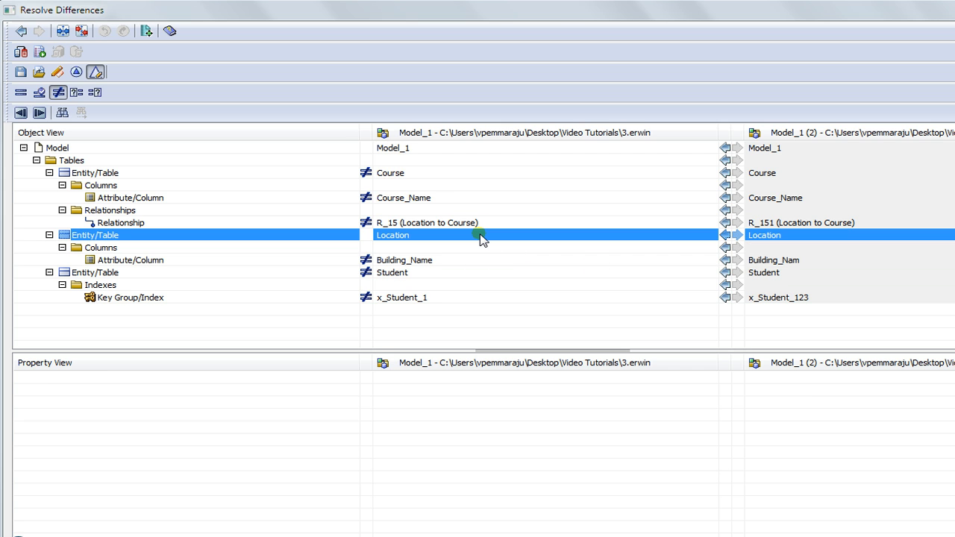
{"action": "left_click", "coordinate": [454, 260]}
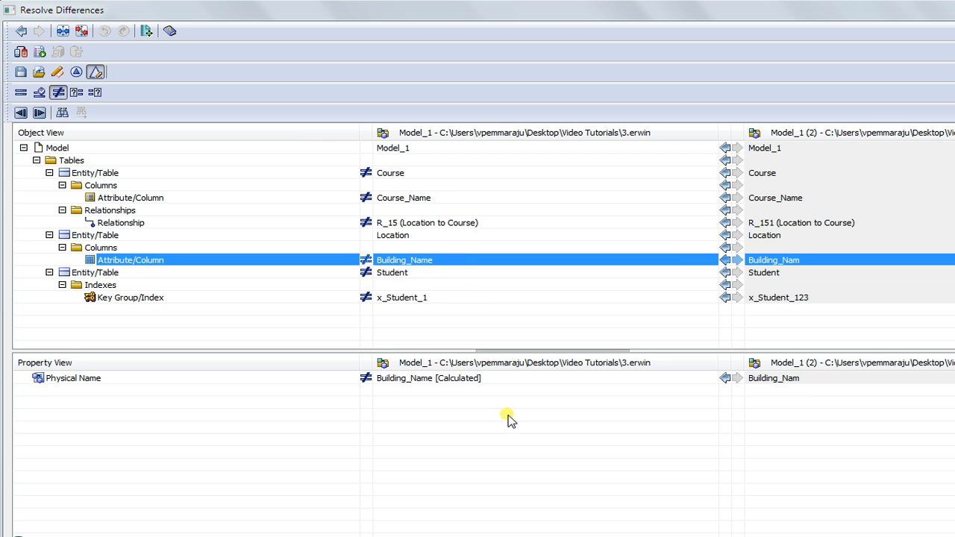
{"action": "left_click", "coordinate": [793, 379]}
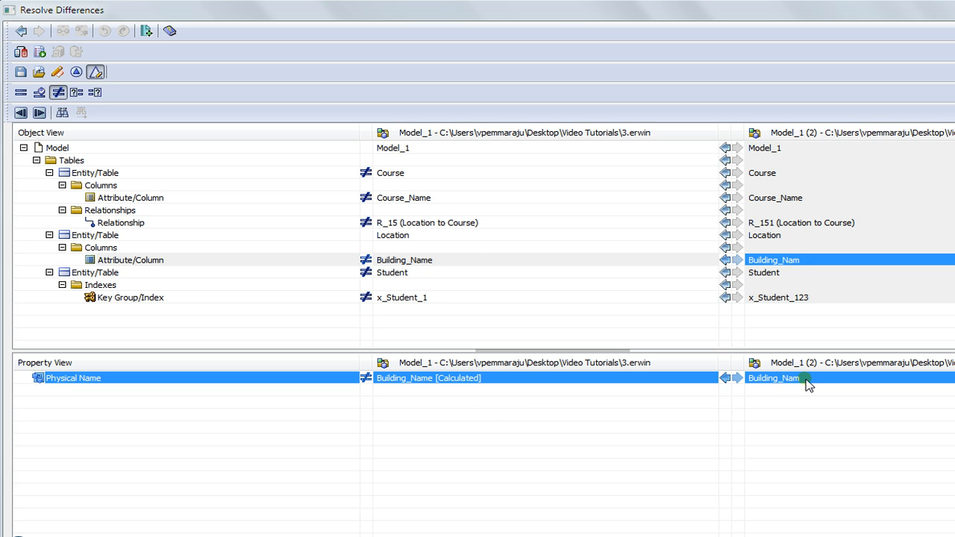
{"action": "left_click", "coordinate": [455, 274]}
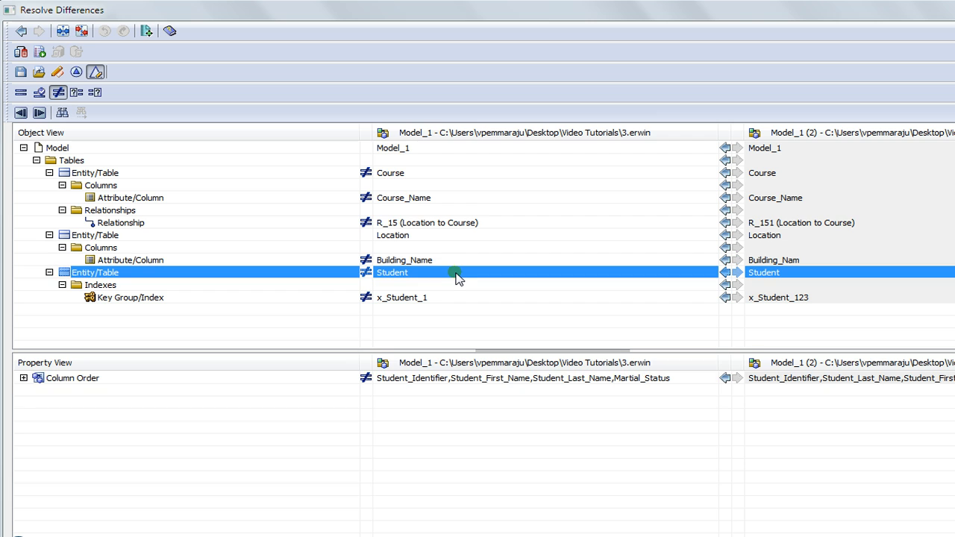
{"action": "left_click", "coordinate": [450, 298]}
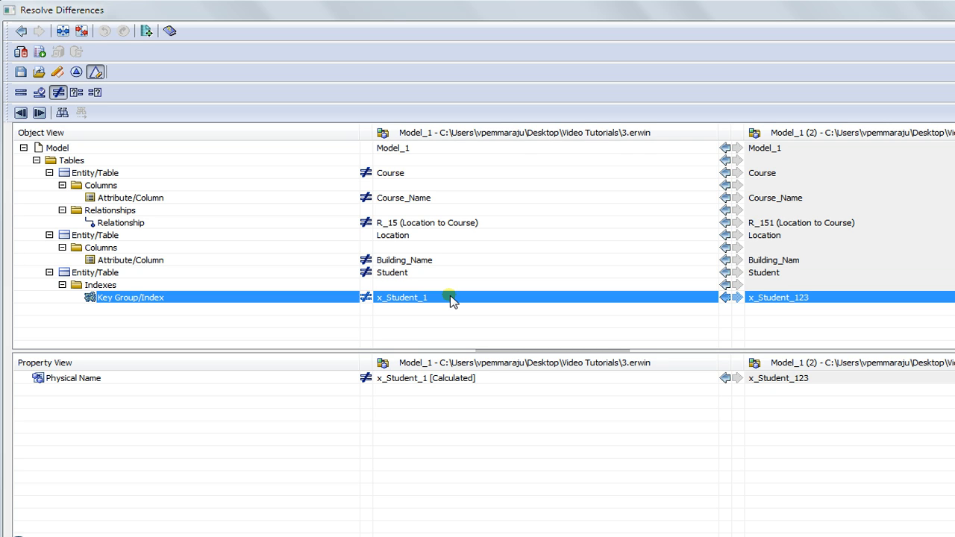
Show only the unaligned objects on the right and copy the Course_Schedule column to the left model.
{"action": "left_click", "coordinate": [78, 93]}
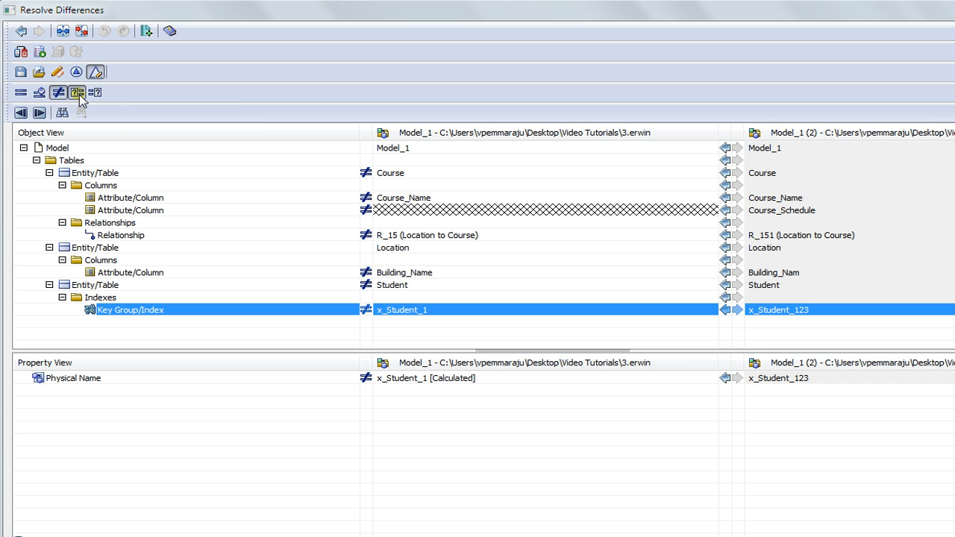
{"action": "left_click", "coordinate": [59, 93]}
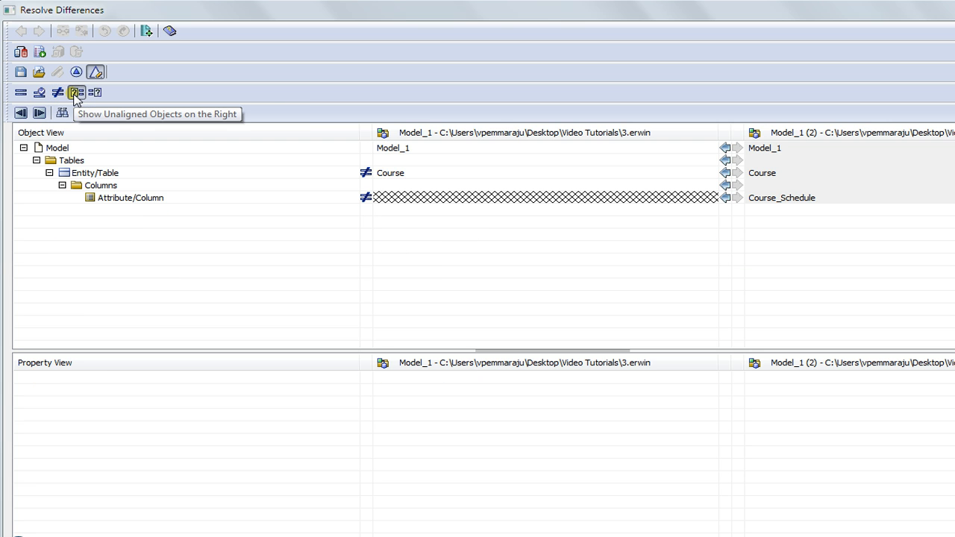
{"action": "left_click", "coordinate": [76, 95]}
{"action": "left_click", "coordinate": [75, 94]}
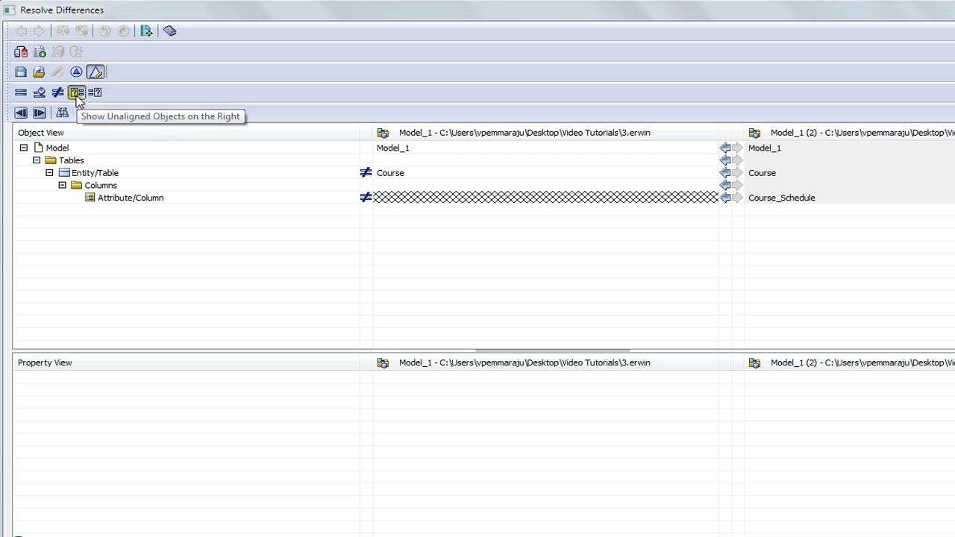
{"action": "left_click", "coordinate": [797, 198]}
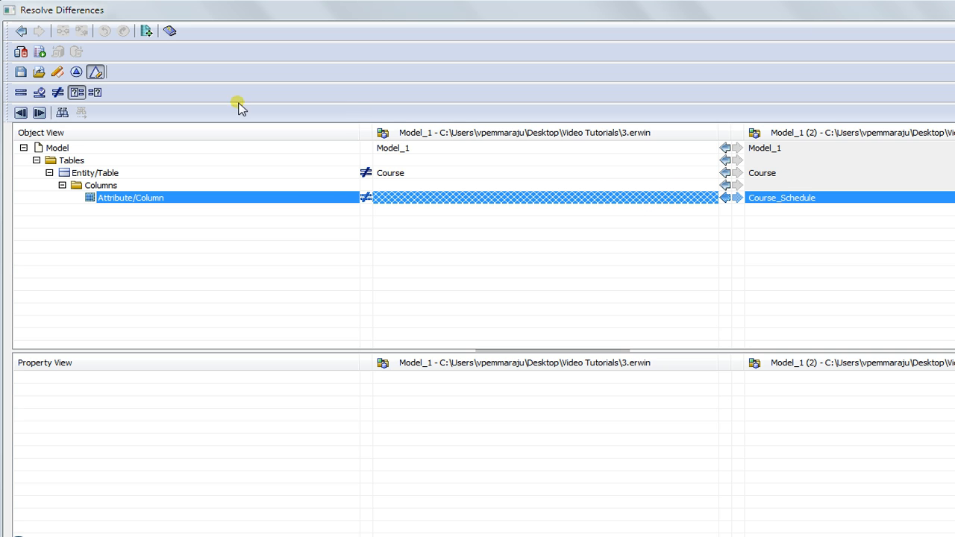
{"action": "left_click", "coordinate": [20, 32]}
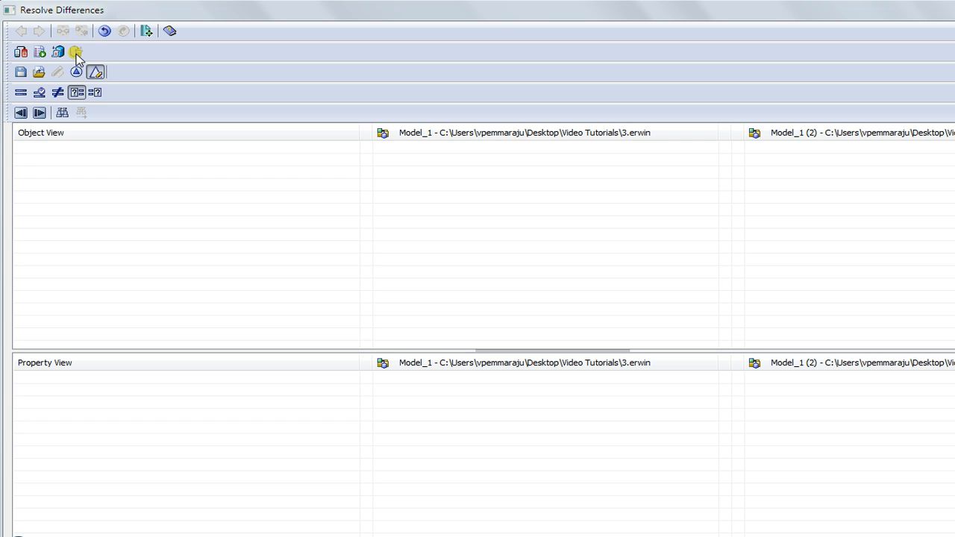
View the comparison report and revisit the wizard's left and right object selections and advanced options.
{"action": "left_click", "coordinate": [147, 32]}
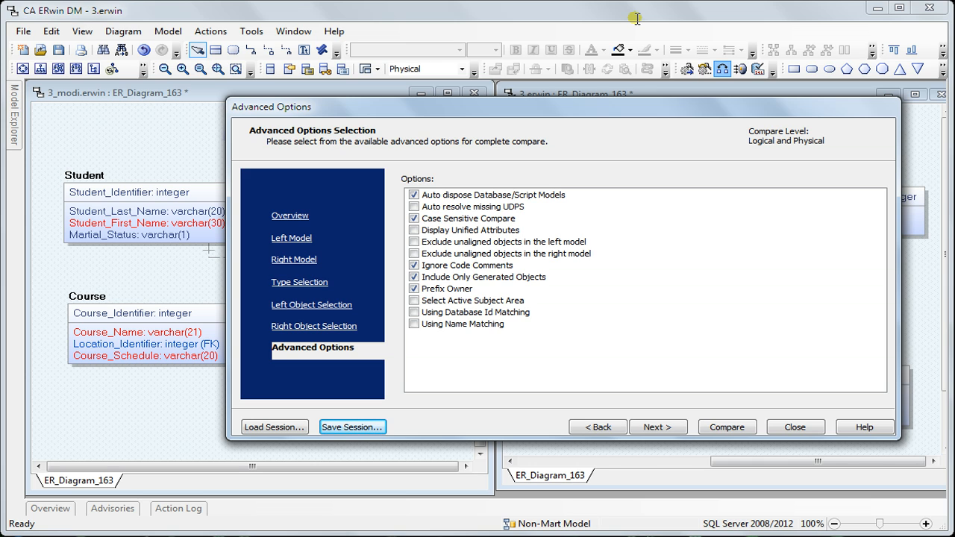
{"action": "left_click", "coordinate": [338, 327]}
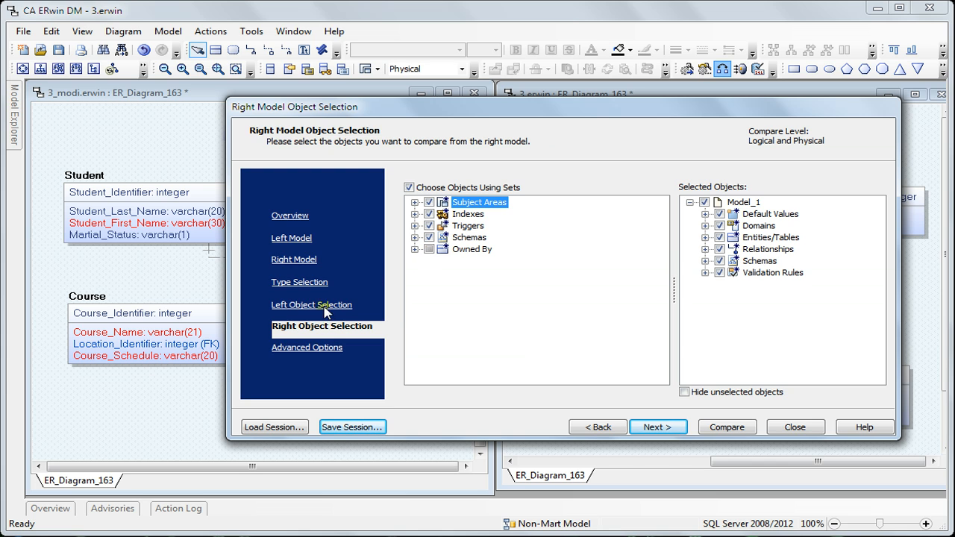
{"action": "left_click", "coordinate": [325, 312]}
{"action": "left_click", "coordinate": [321, 348]}
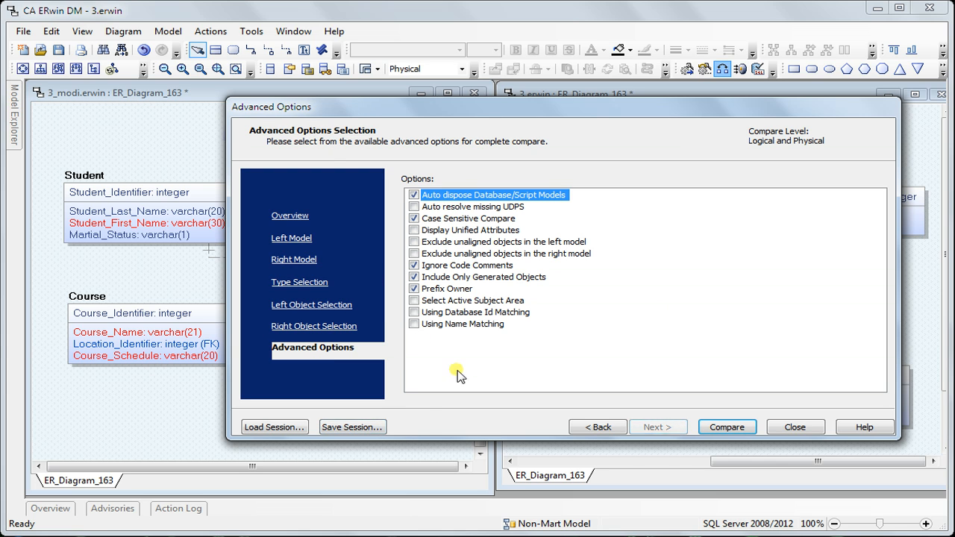
Save the compare session as "Frequently Used Options for Compare.ccs" in the Video Tutorials folder and close the wizard.
{"action": "left_click", "coordinate": [373, 428]}
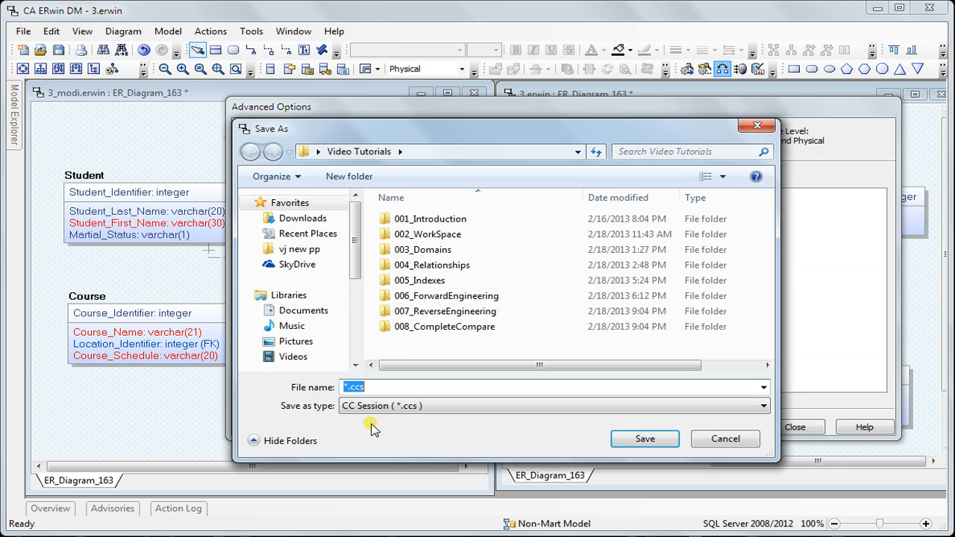
{"action": "left_click", "coordinate": [344, 387]}
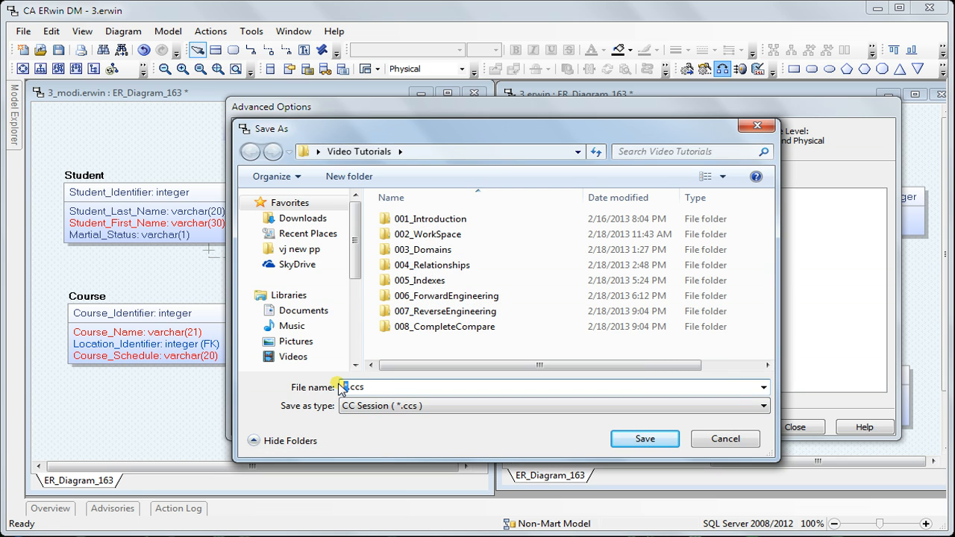
{"action": "type", "text": "Freque"}
{"action": "type", "text": "ntly "}
{"action": "type", "text": "Used Options"}
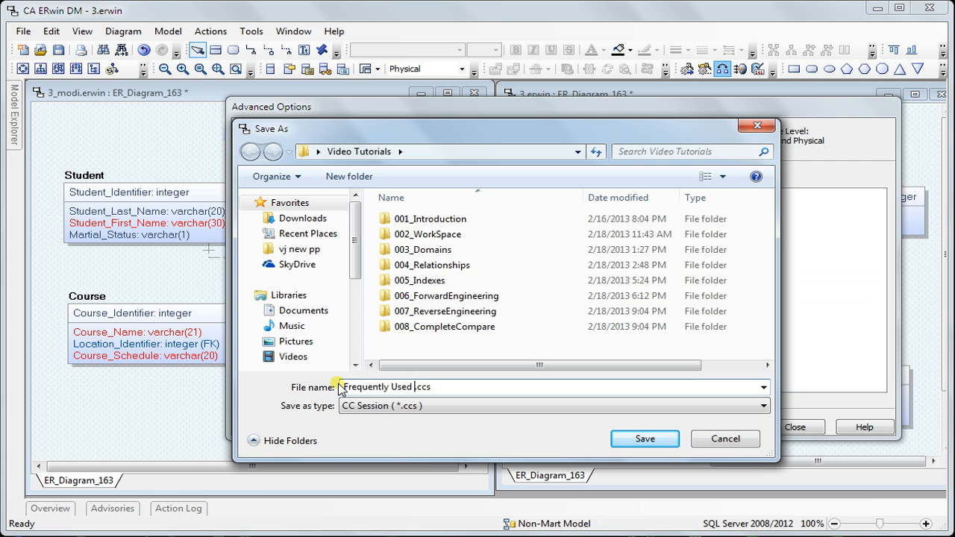
{"action": "type", "text": " for Compare"}
{"action": "left_click", "coordinate": [667, 442]}
{"action": "left_click", "coordinate": [611, 360]}
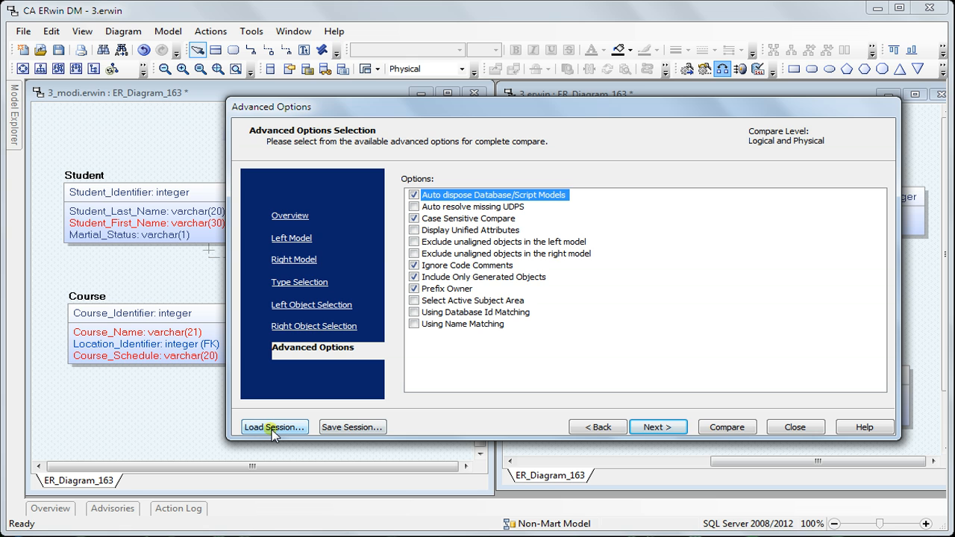
{"action": "left_click", "coordinate": [783, 427]}
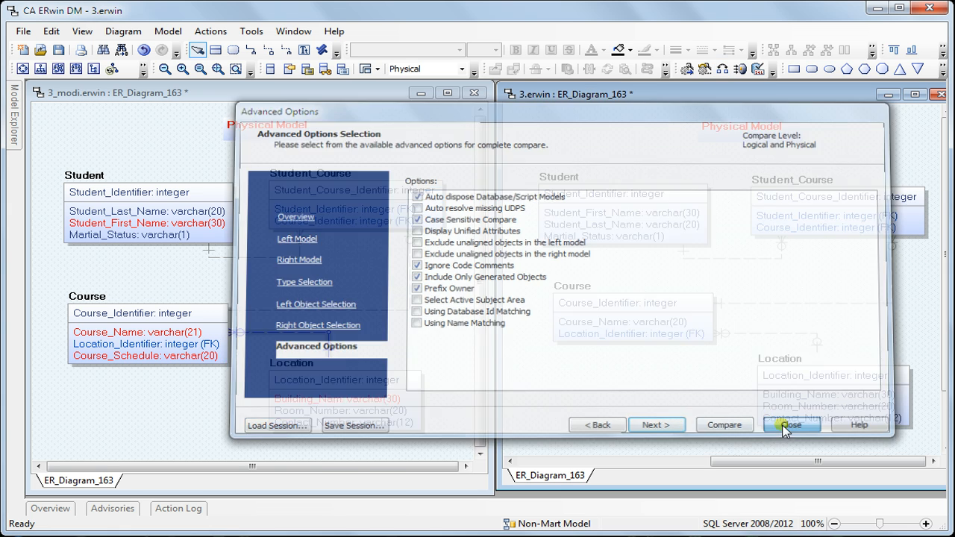
Start Complete Compare again and load the saved session "Frequently Used Options for Compare.ccs".
{"action": "left_click", "coordinate": [722, 69]}
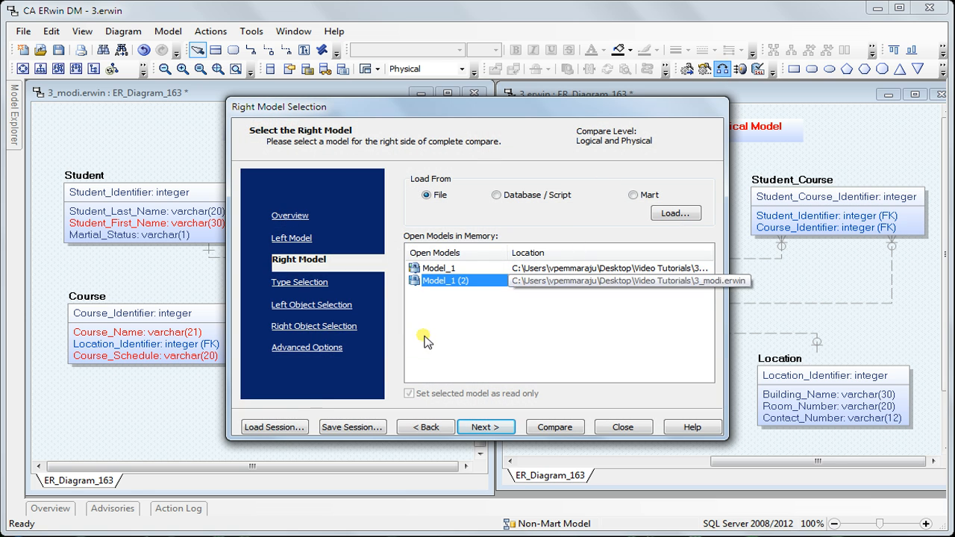
{"action": "left_click", "coordinate": [286, 427]}
{"action": "left_click", "coordinate": [440, 342]}
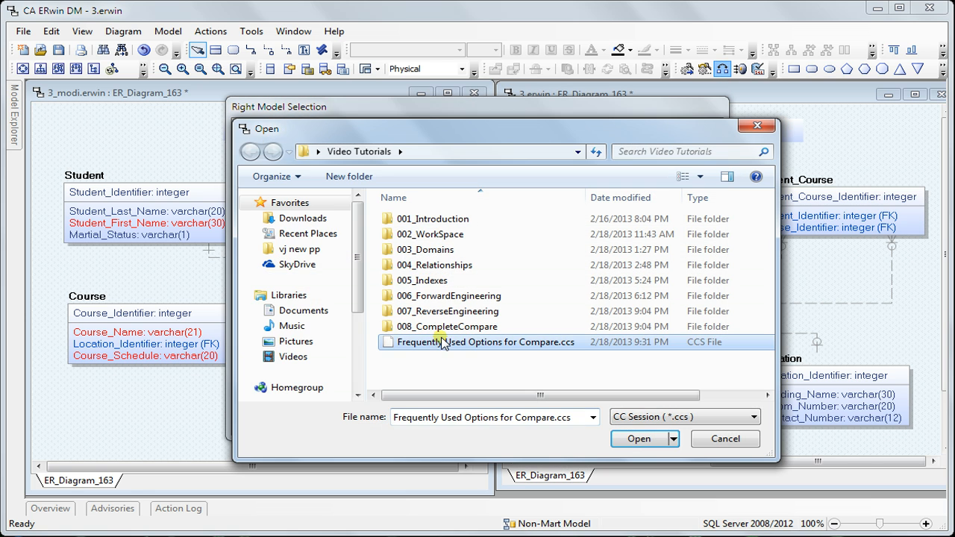
{"action": "left_click", "coordinate": [655, 445]}
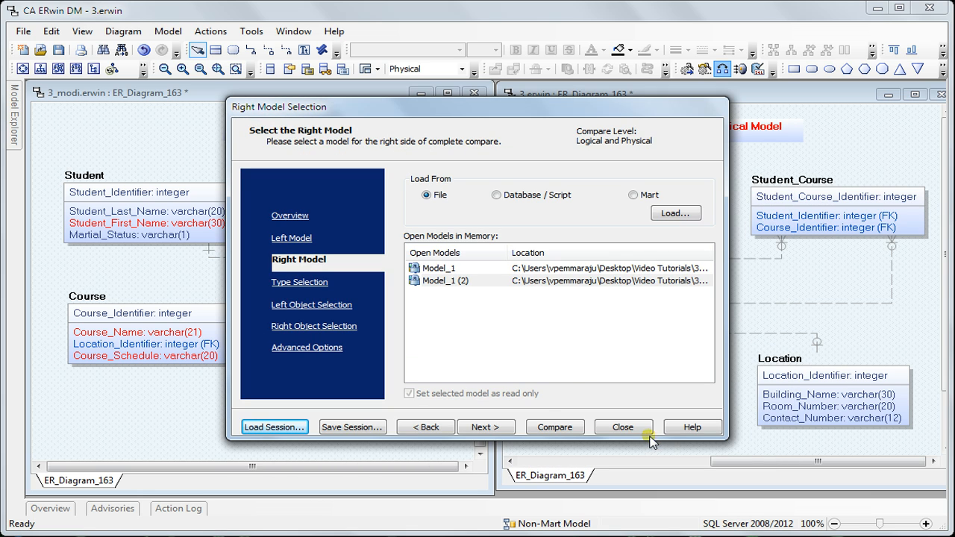